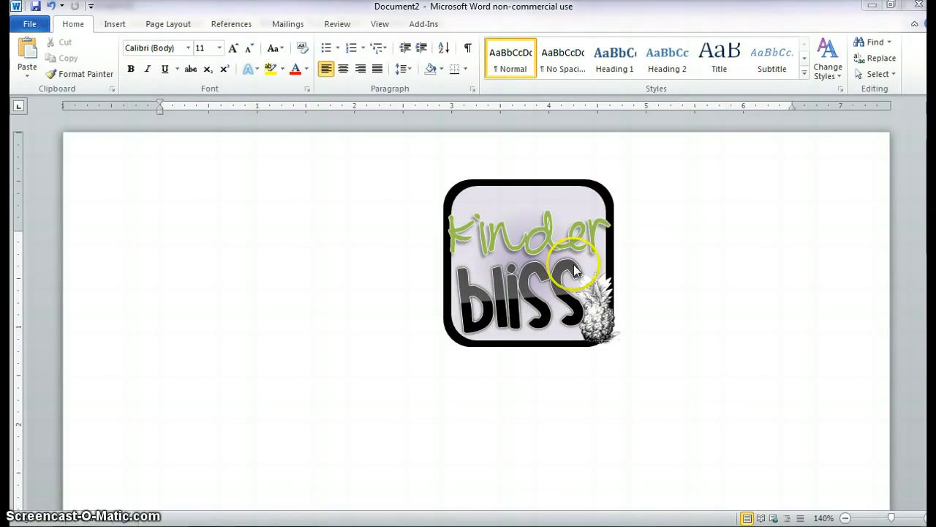
Inspect the logo's separate parts: the rounded frame, the "kinder" text, the "bliss" text and the pineapple picture
left_click(584, 190)
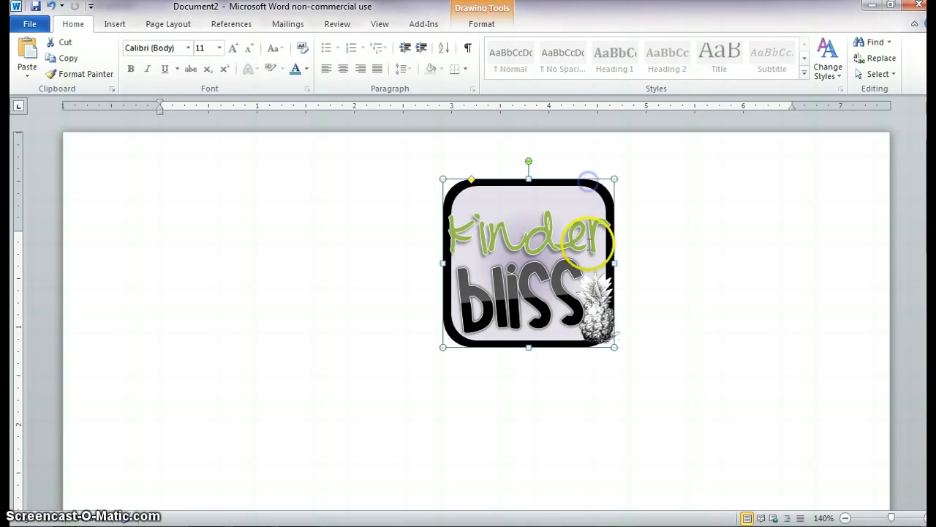
left_click(591, 245)
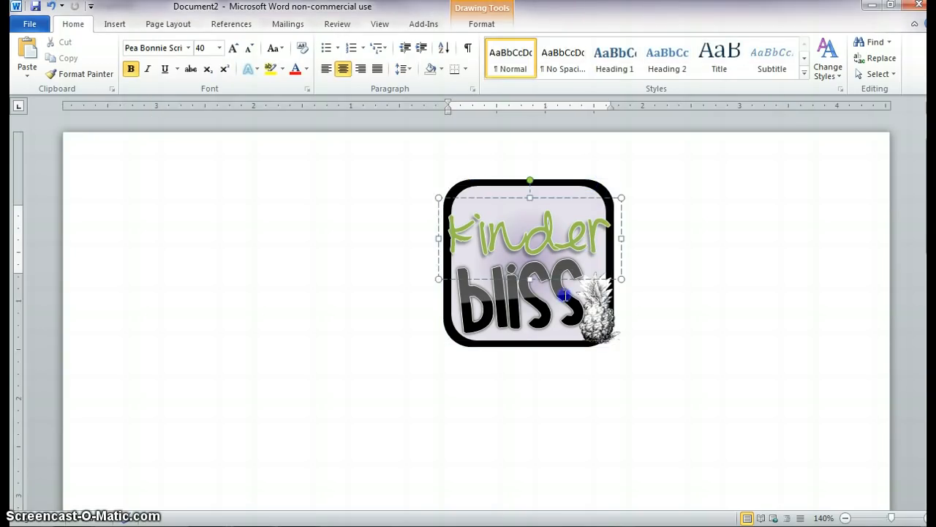
left_click(605, 315)
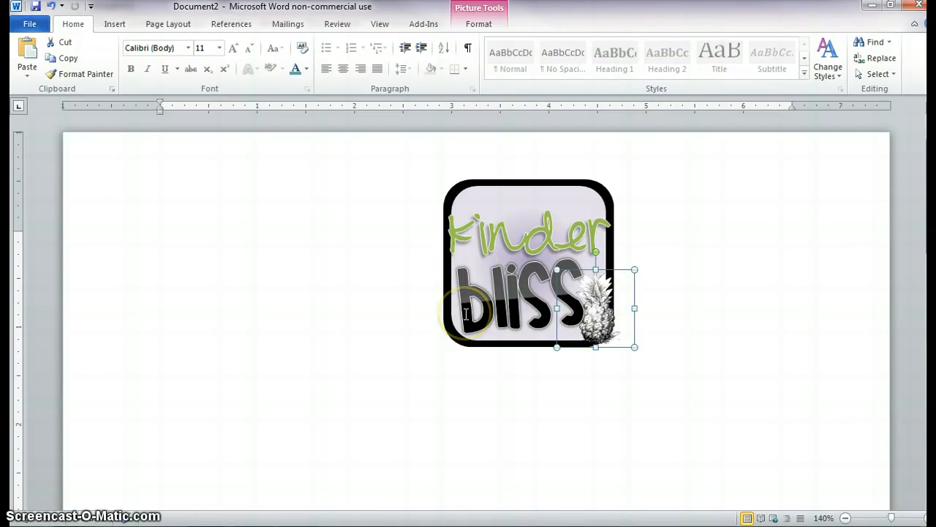
left_click(493, 282)
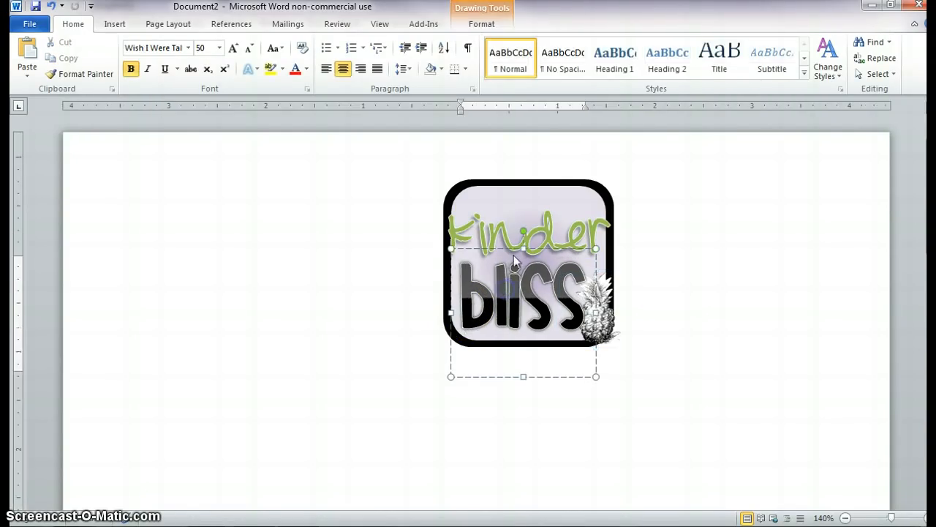
left_click(517, 224)
left_click(512, 307)
Group the pineapple picture, both text boxes, the inner rounded square and the black rounded frame into one object
left_click(618, 301)
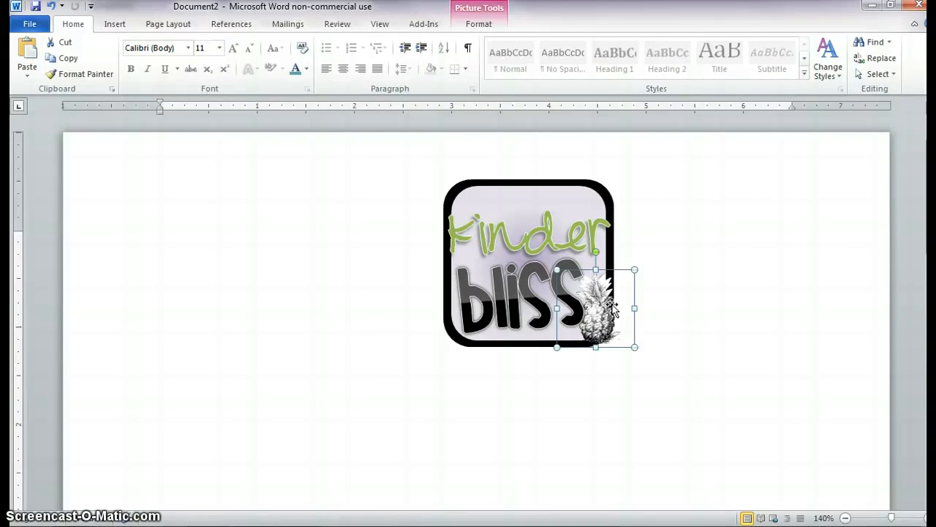
left_click(539, 306)
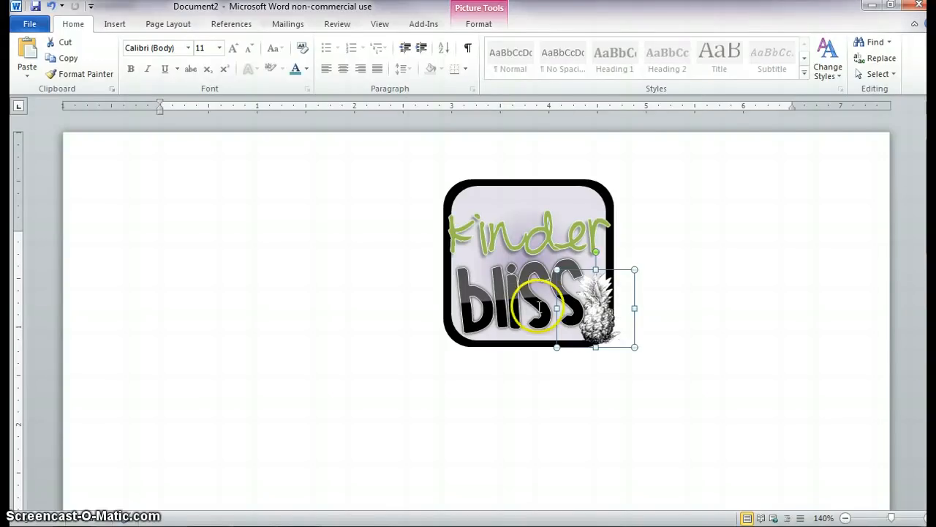
left_click(535, 300)
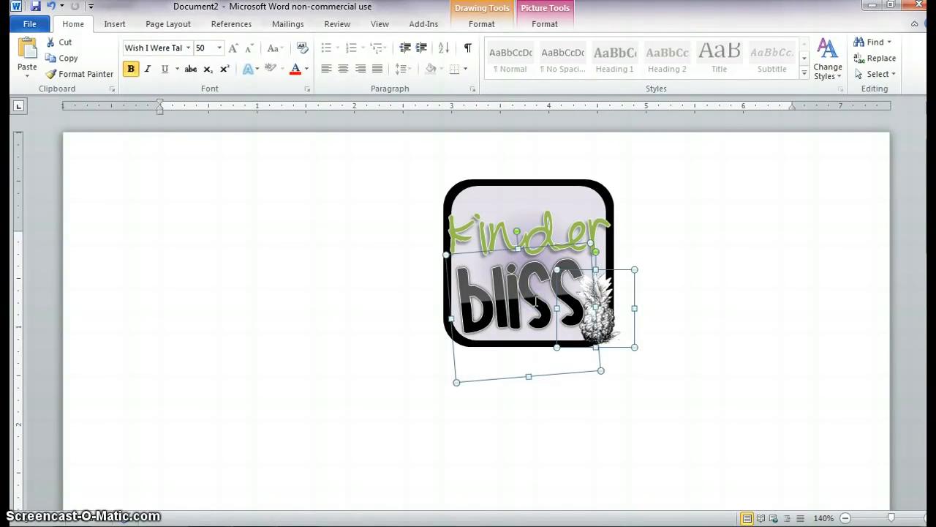
left_click(545, 233, "shift")
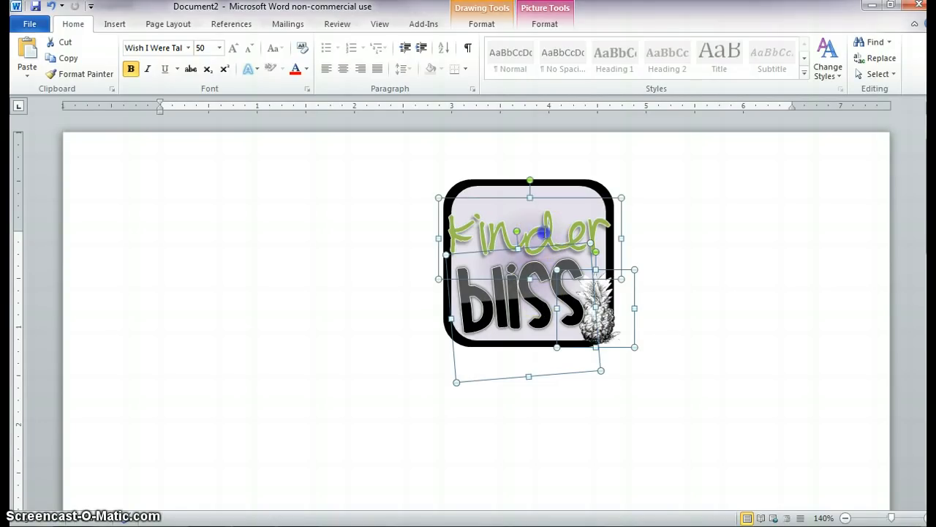
left_click(555, 196, "shift")
left_click(550, 217, "shift")
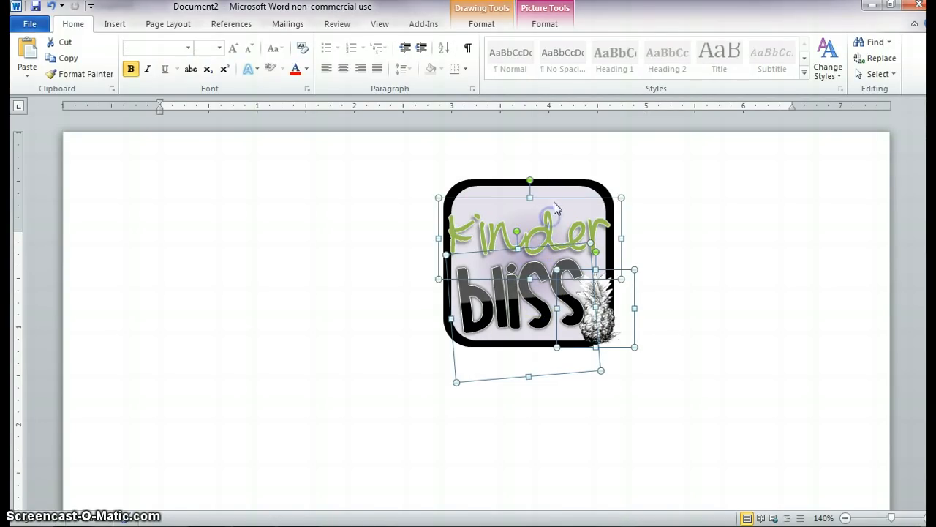
left_click(556, 196, "shift")
left_click(549, 218, "shift")
left_click(558, 191, "shift")
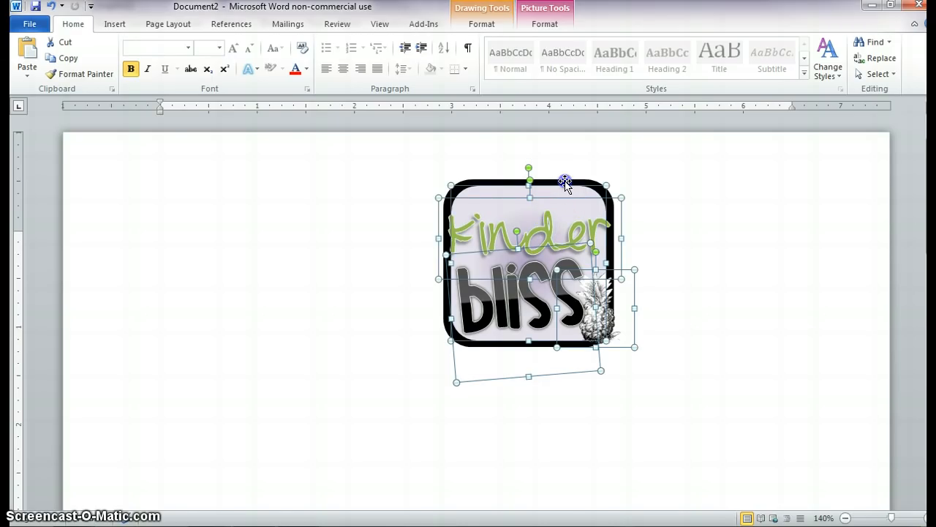
left_click(565, 182, "shift")
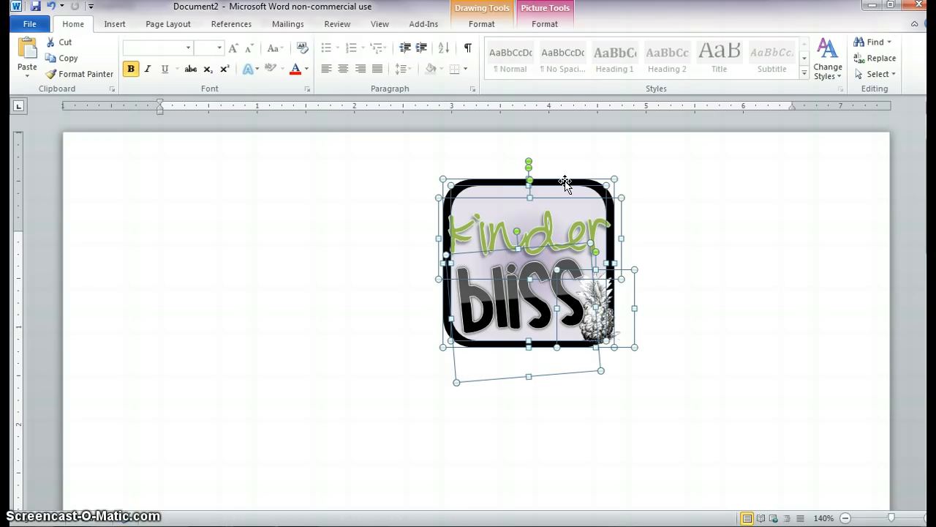
right_click(566, 183)
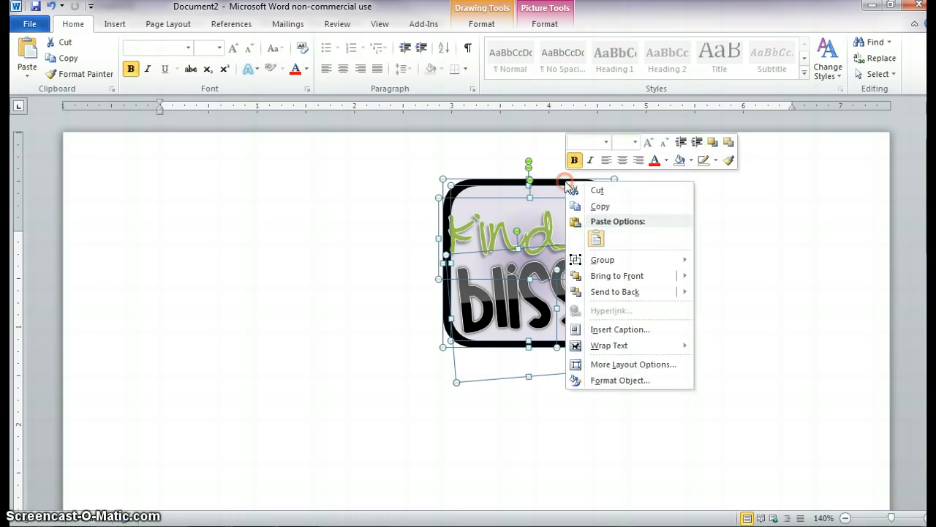
mouse_move(651, 261)
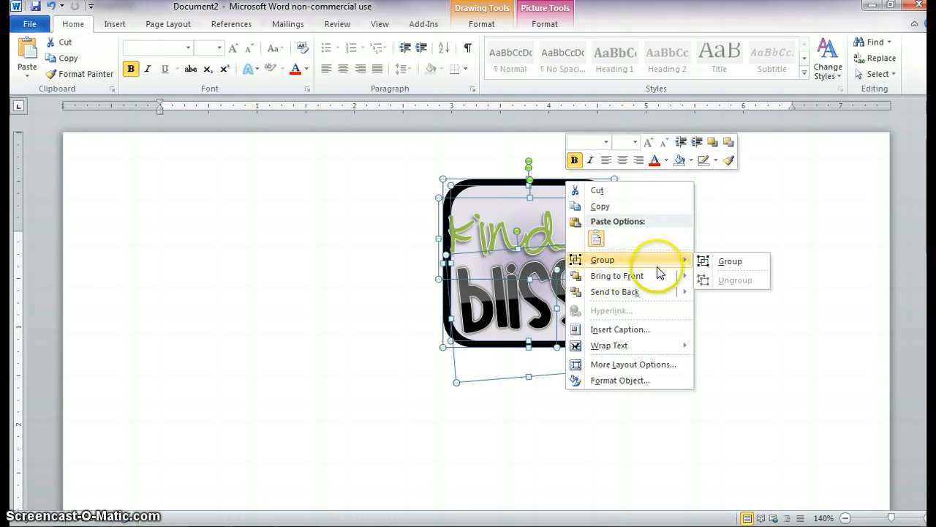
left_click(723, 264)
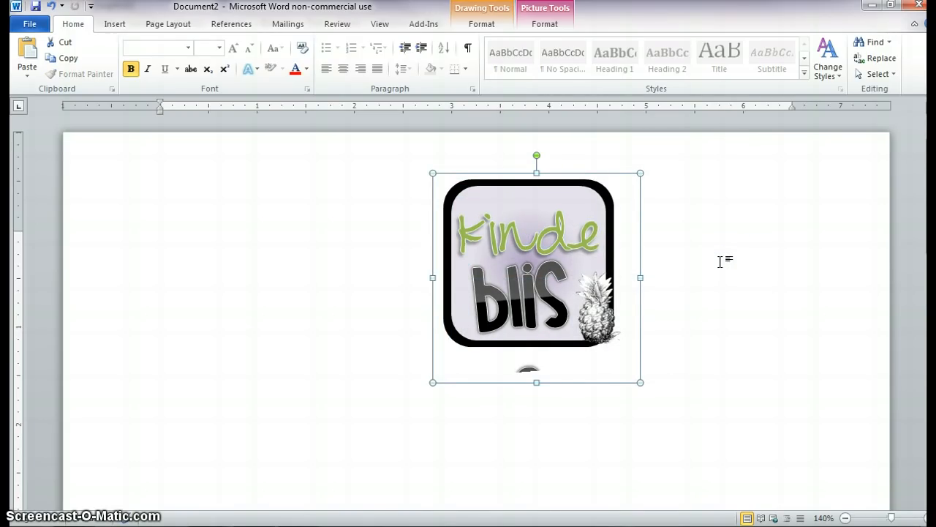
Resize the grouped logo, enlarging it slightly from its lower-left corner, until both words "kinder" and "bliss" fit completely
left_click_drag(639, 276, 657, 284)
left_click(664, 278)
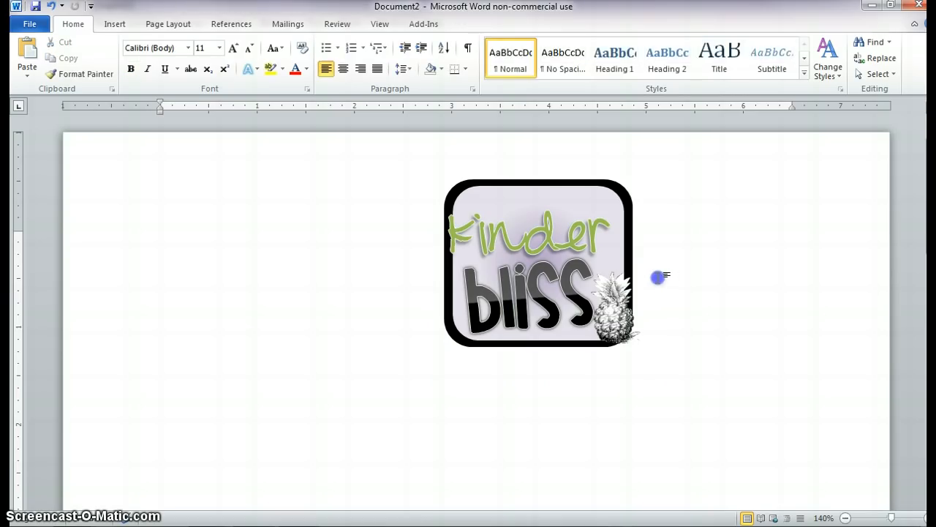
left_click(642, 283)
left_click_drag(662, 279, 635, 283)
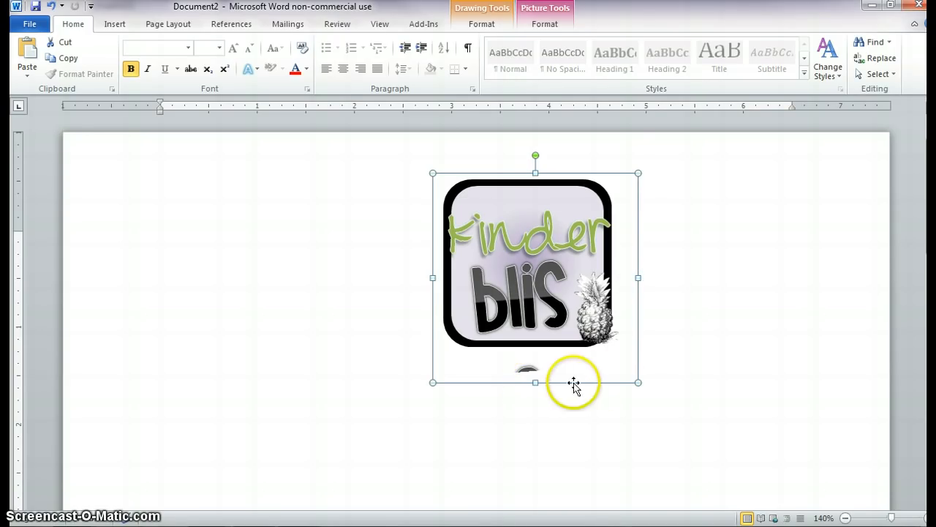
left_click_drag(436, 386, 430, 395)
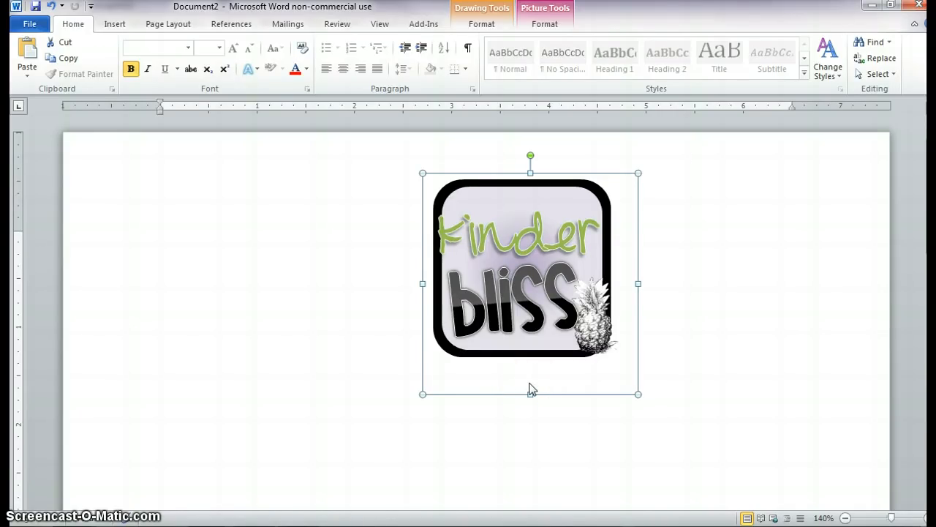
Copy the grouped logo and paste it back with Paste Special as Picture (PNG)
left_click(79, 58)
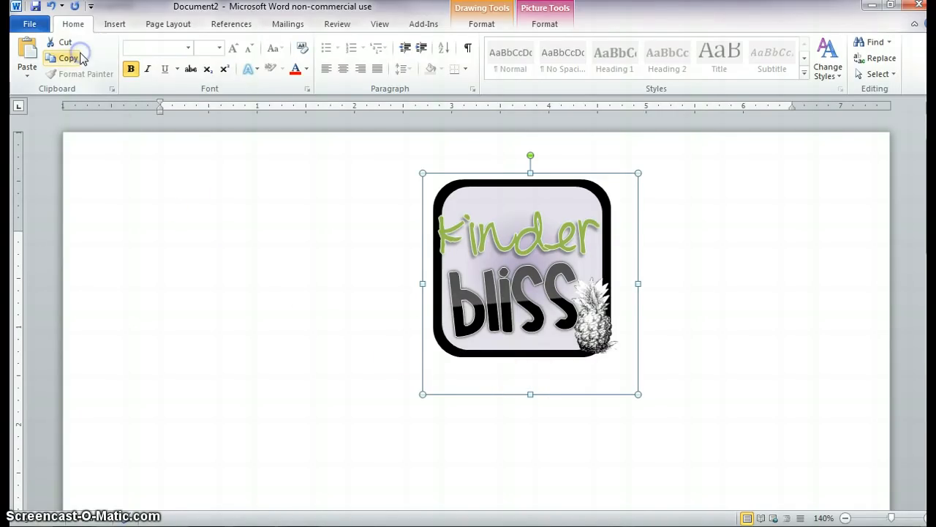
left_click(26, 79)
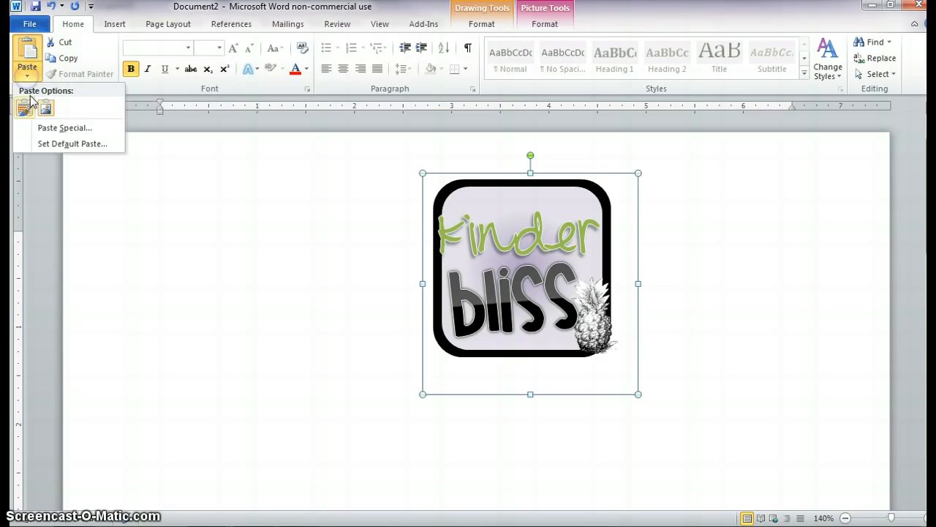
left_click(33, 135)
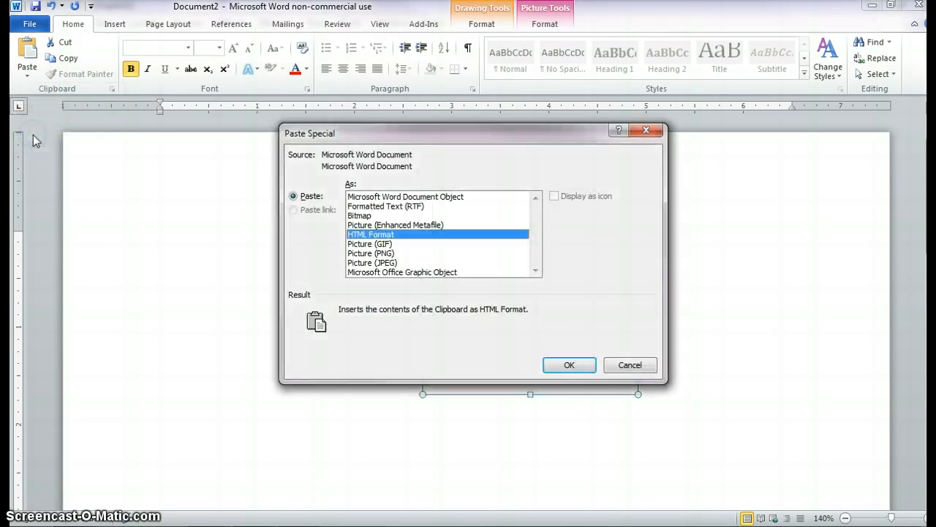
left_click(394, 253)
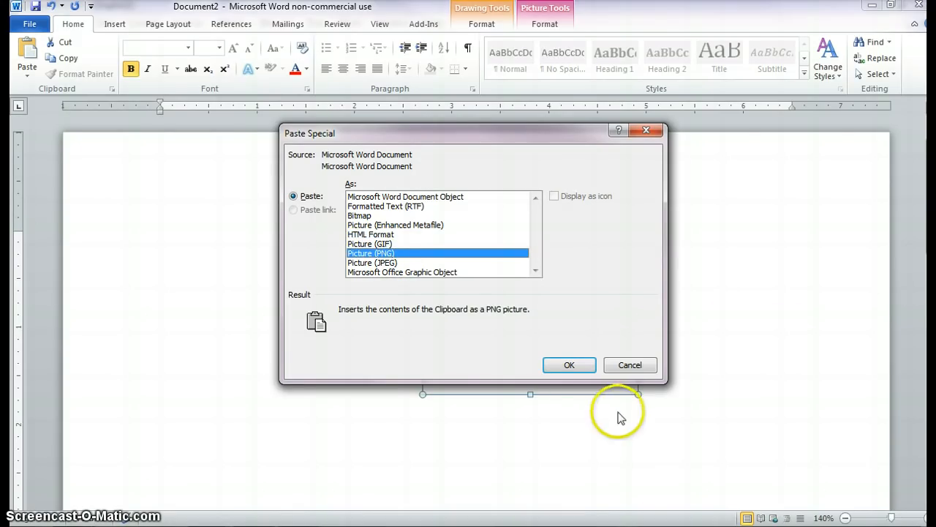
left_click(572, 365)
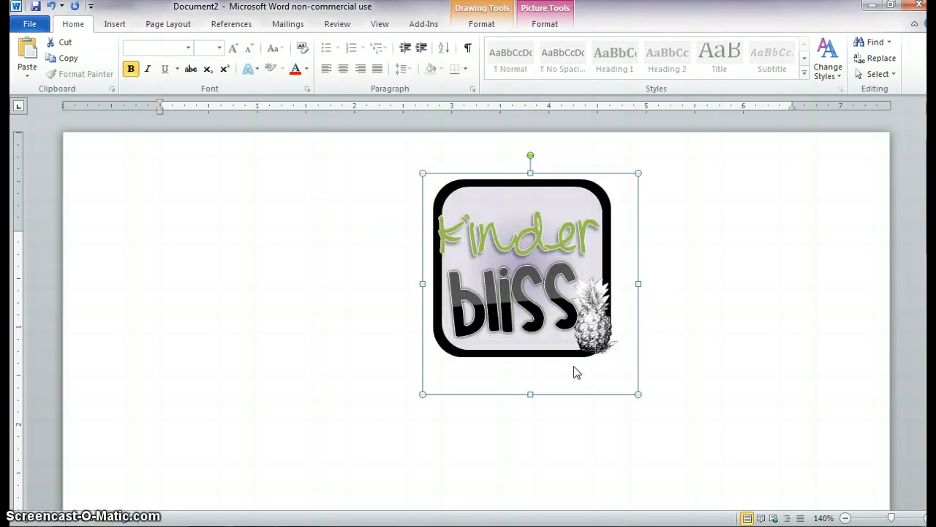
left_click(575, 366)
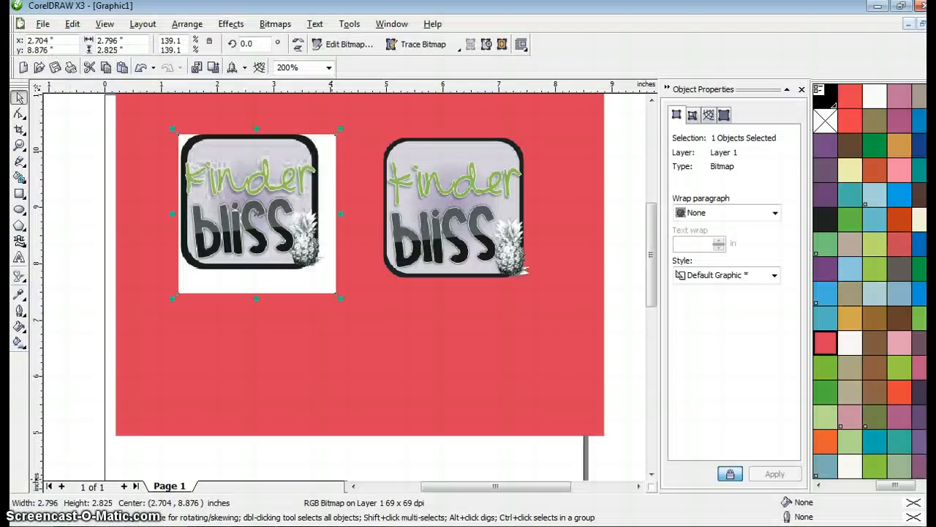
Move the red background rectangle about 1 inch left and enlarge it to about 9.12 by 6.41 inches
left_click(366, 462)
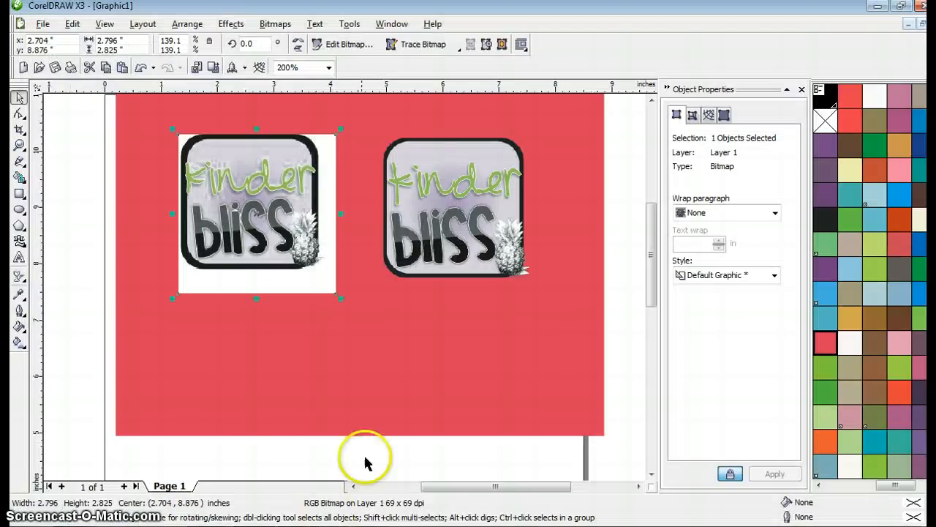
left_click_drag(415, 371, 359, 366)
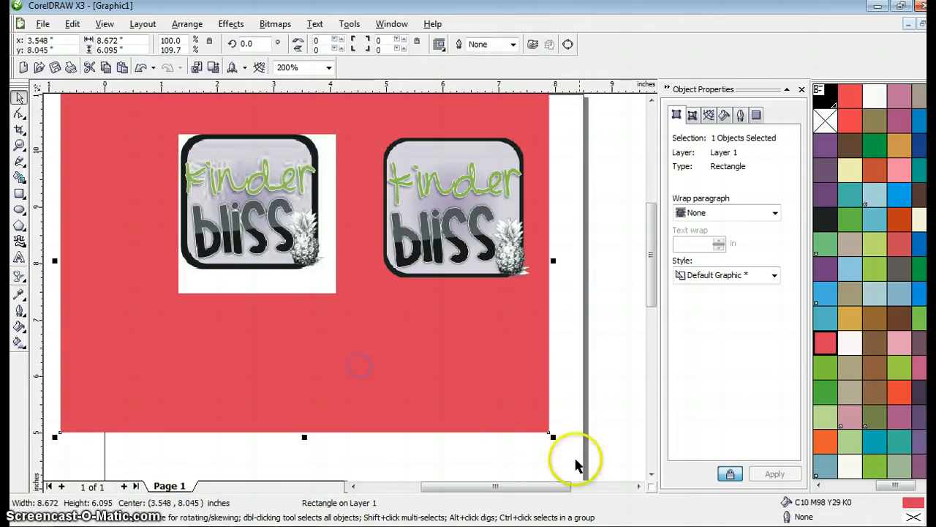
left_click_drag(553, 437, 580, 408)
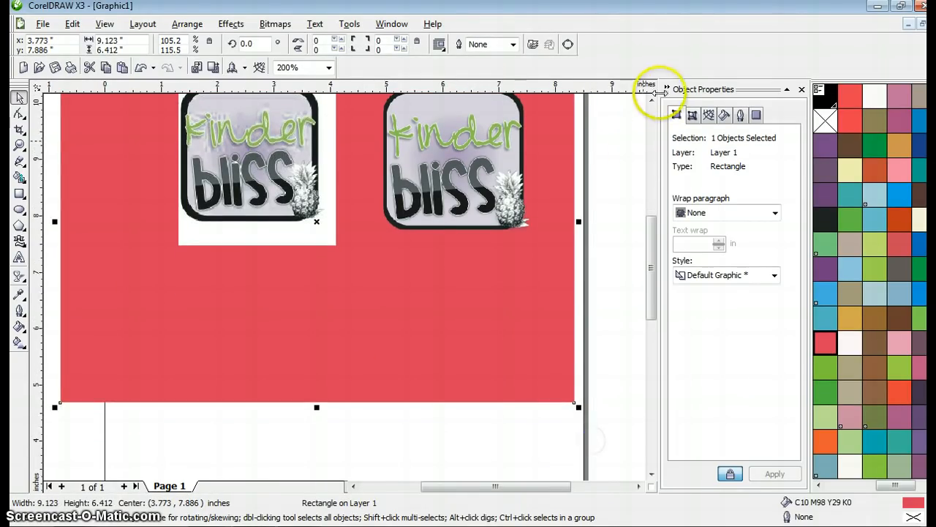
left_click(652, 100)
left_click(651, 101)
left_click(651, 100)
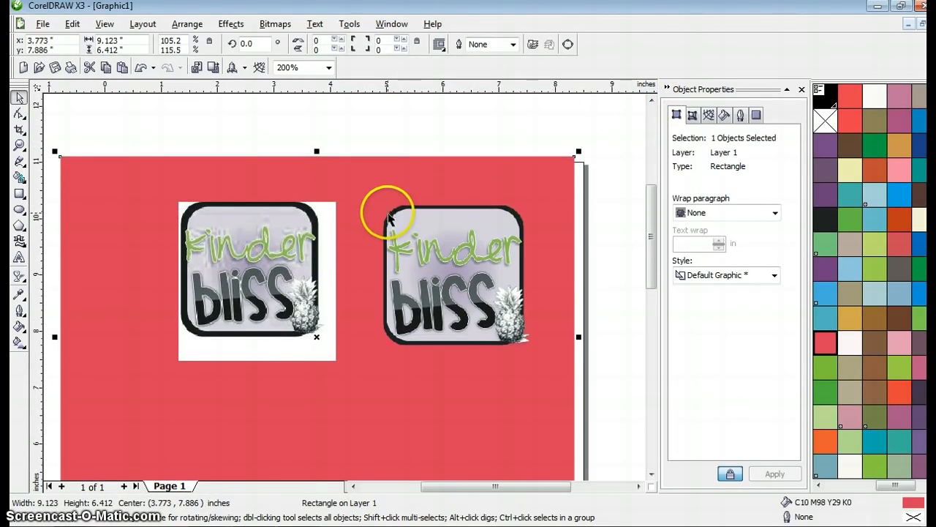
Nudge the logo without the white background slightly left and fill the background rectangle with purple (C64 M85 Y0 K6)
left_click_drag(389, 217, 382, 218)
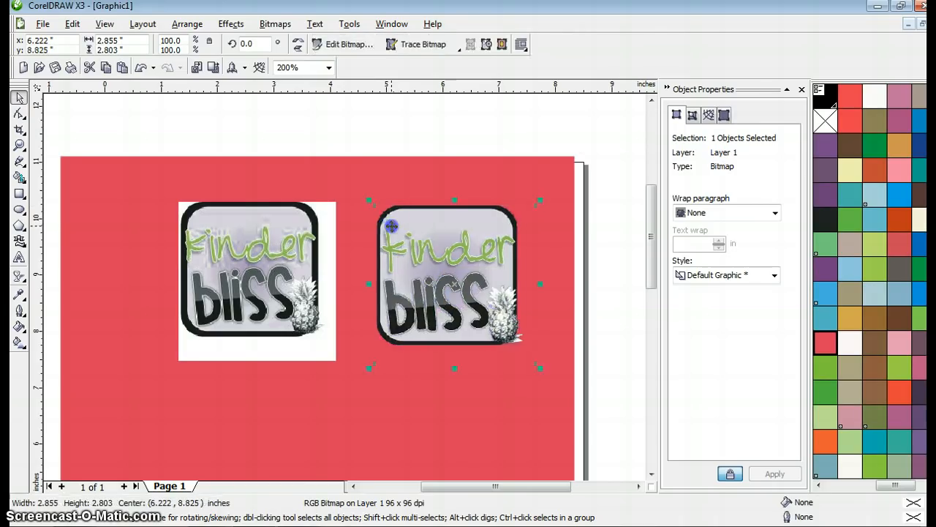
left_click(402, 188)
left_click(827, 268)
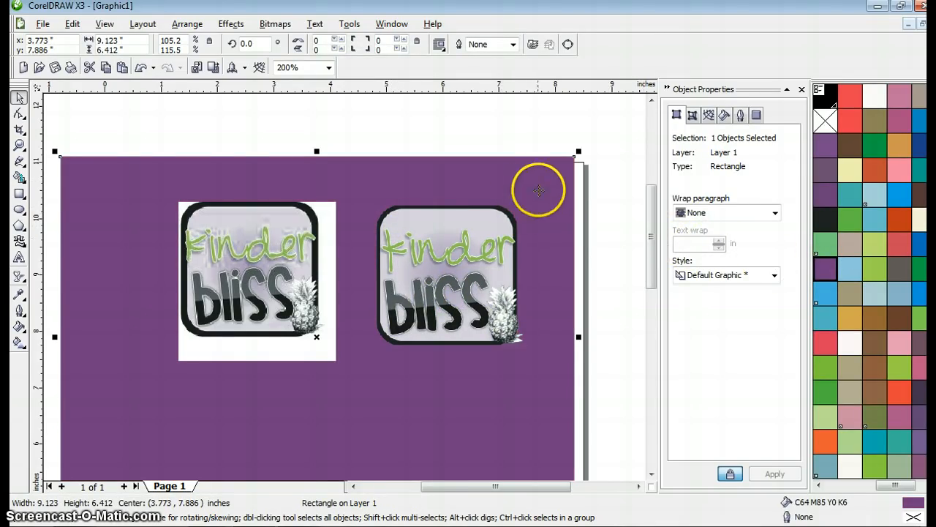
left_click(312, 258)
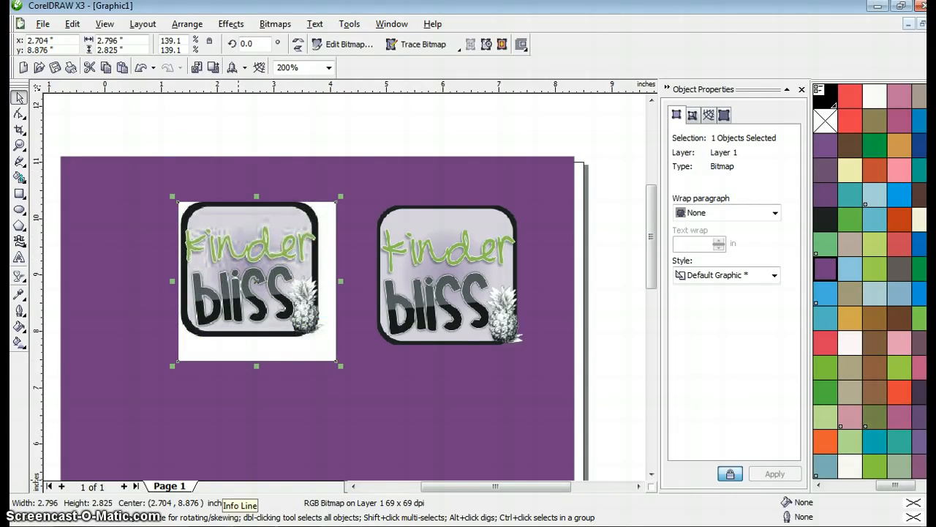
Switch back to Document2 in Word and view the commands offered for the pasted logo picture, including Save as Picture
mouse_move(209, 524)
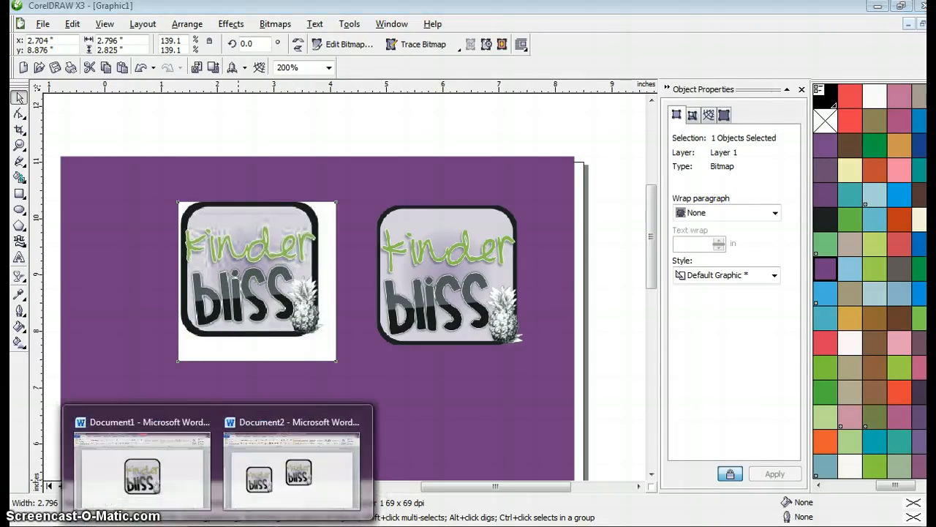
left_click(269, 496)
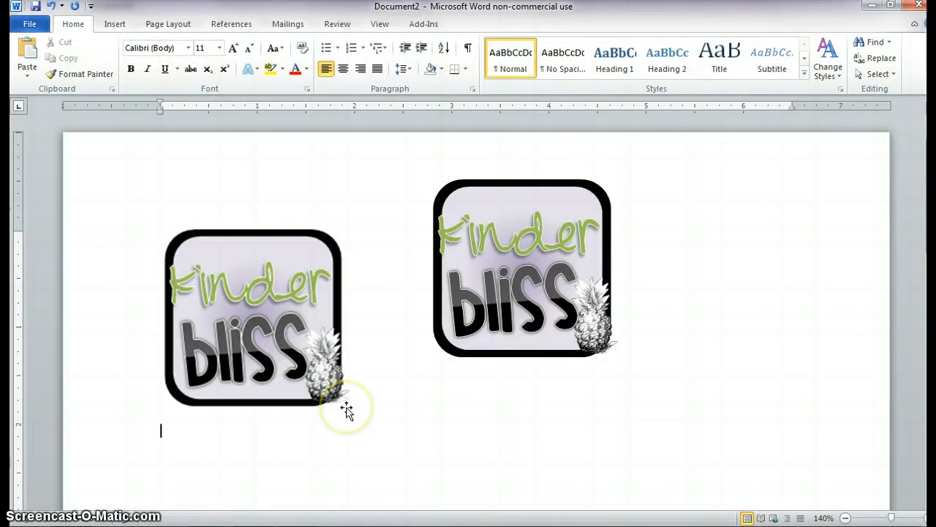
left_click(313, 386)
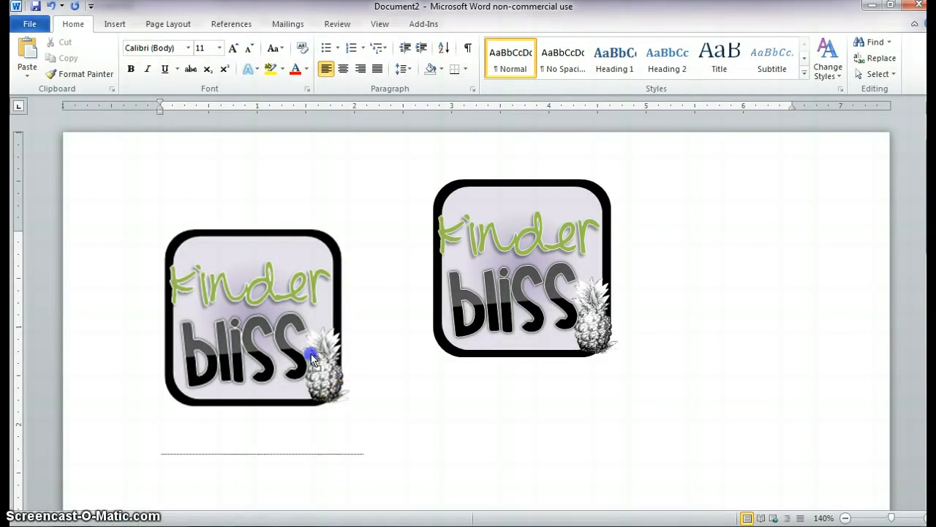
left_click(275, 222)
right_click(278, 229)
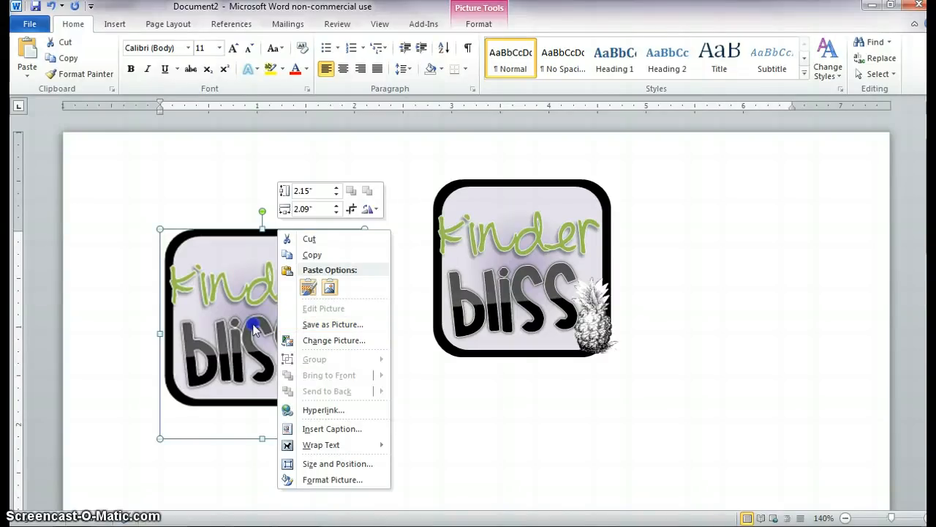
left_click(244, 208)
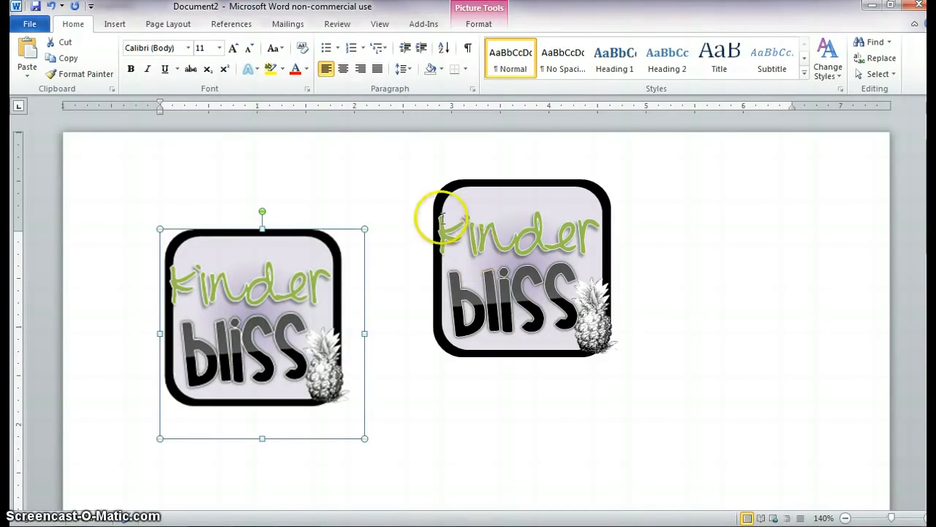
Ungroup the editable logo on the page so its individual parts can be changed separately
left_click(448, 184)
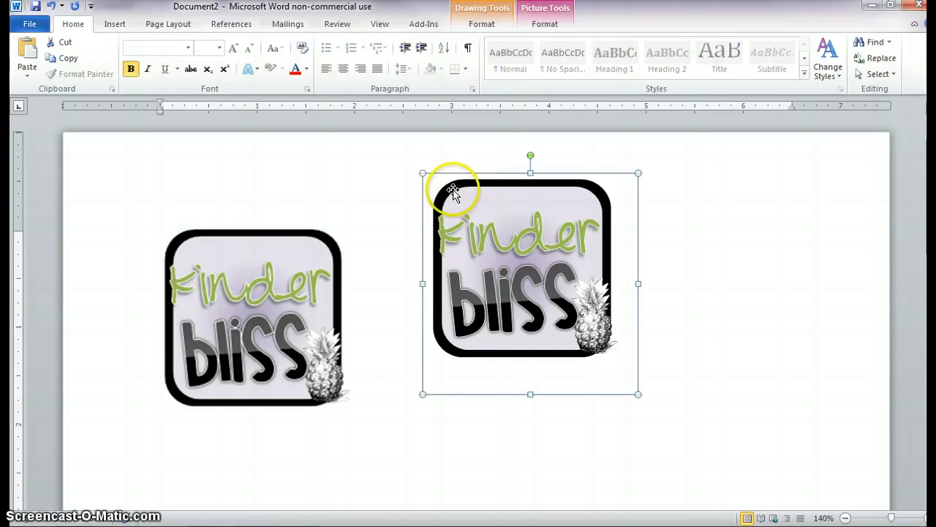
right_click(550, 180)
mouse_move(643, 253)
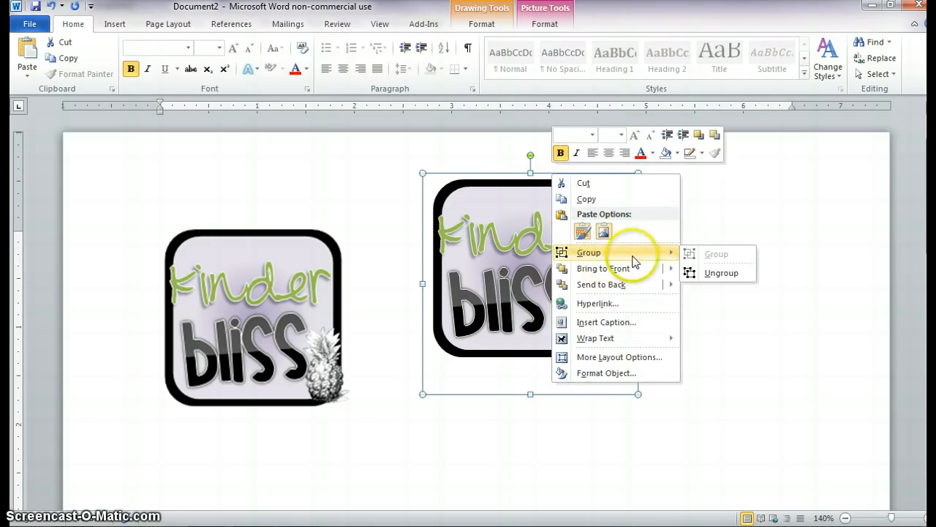
left_click(707, 271)
left_click(705, 272)
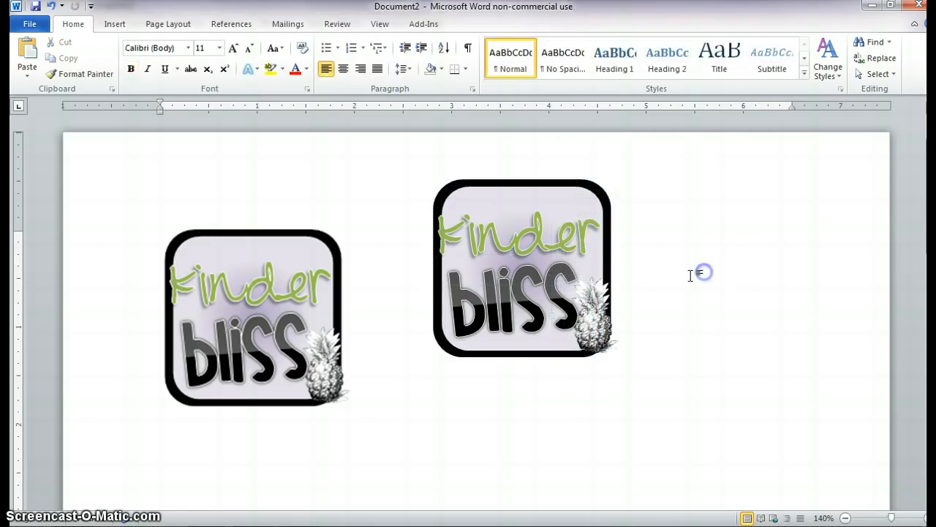
Change the font color of the word "bliss" in the ungrouped logo to a darker blue theme color
left_click(548, 312)
left_click(579, 295)
left_click_drag(579, 295, 445, 295)
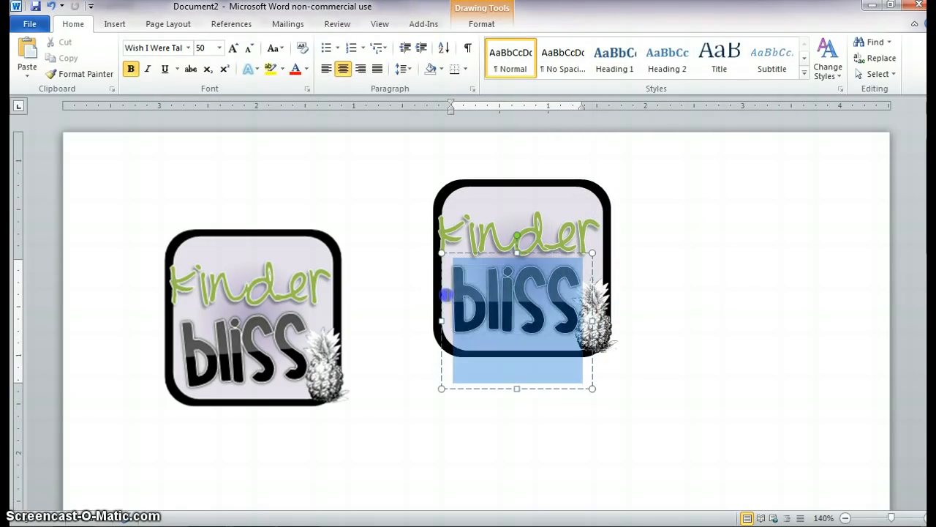
left_click(307, 68)
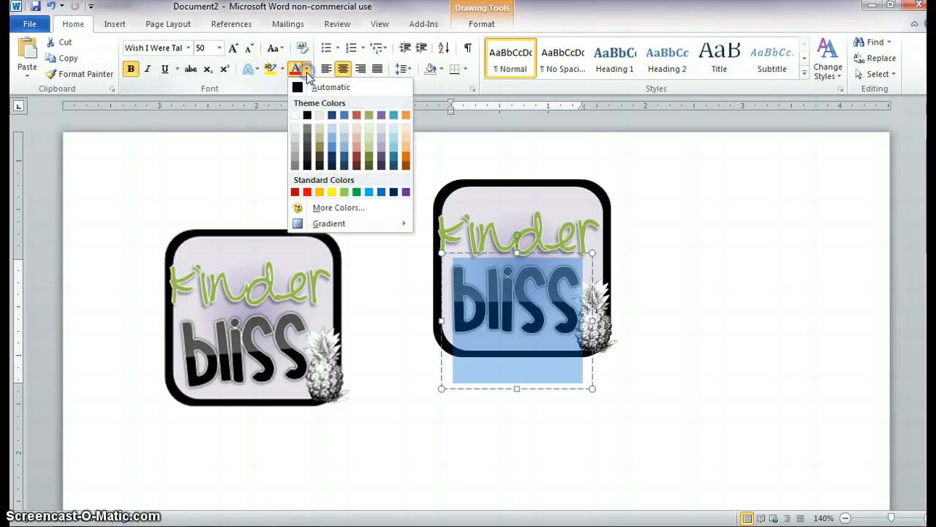
left_click(344, 158)
left_click(674, 270)
Apply the colored Blur artistic effect to the pineapple picture in the ungrouped logo
left_click(598, 306)
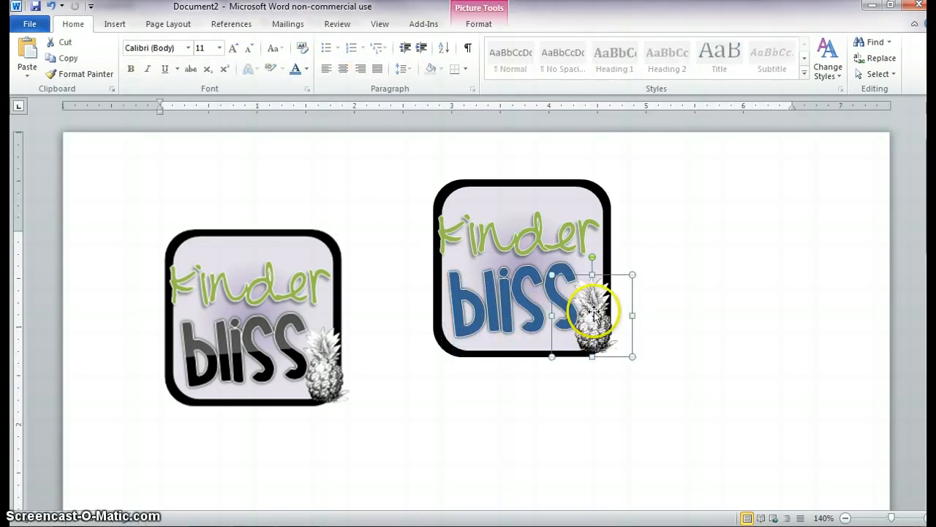
left_click(499, 28)
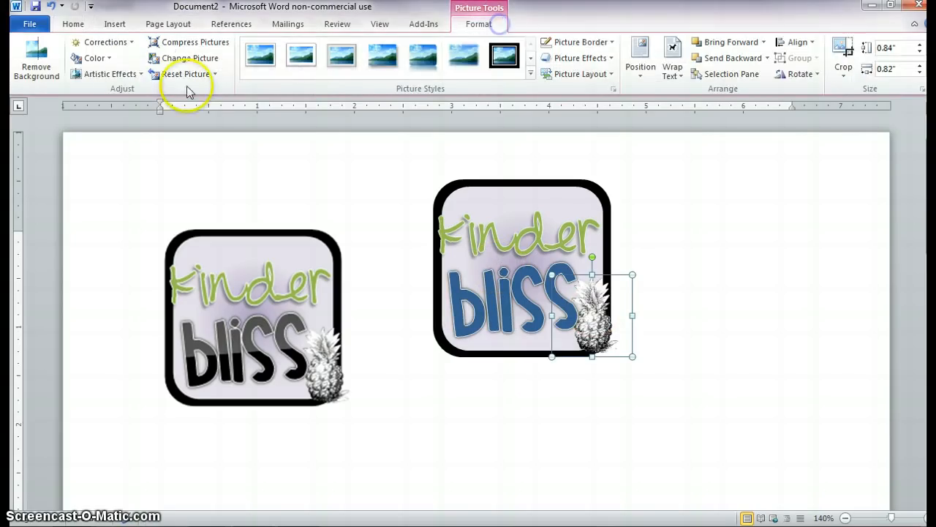
left_click(110, 73)
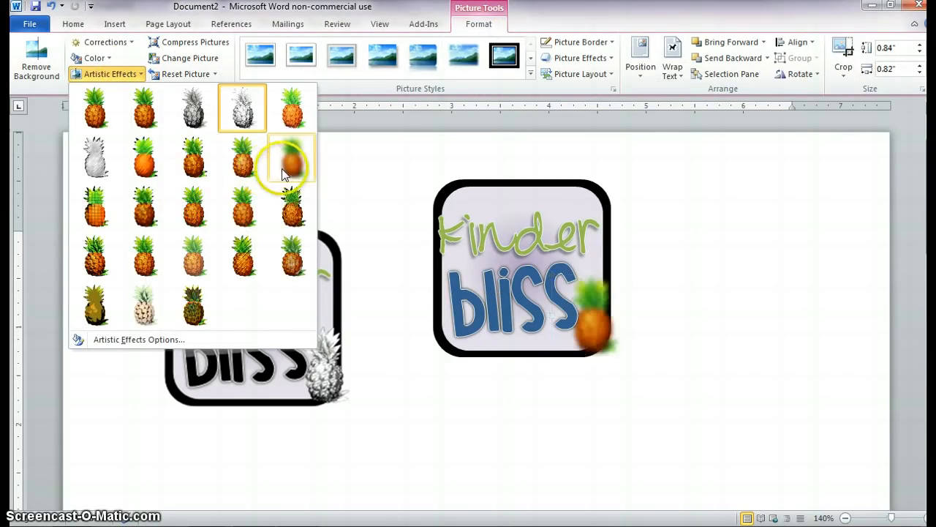
left_click(283, 163)
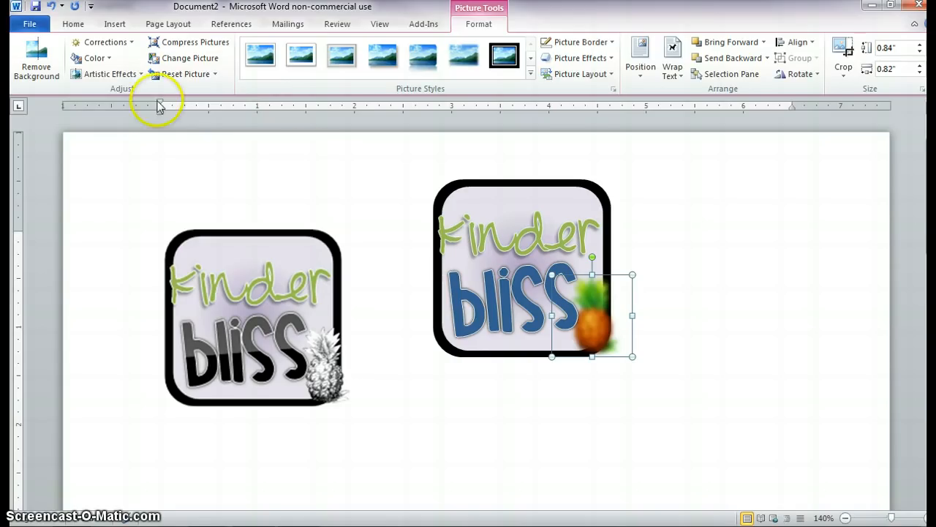
left_click(354, 210)
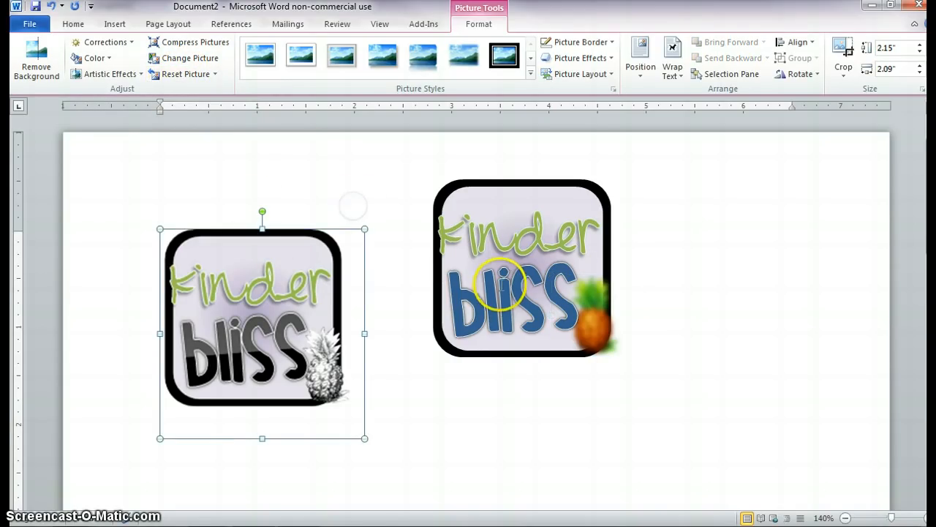